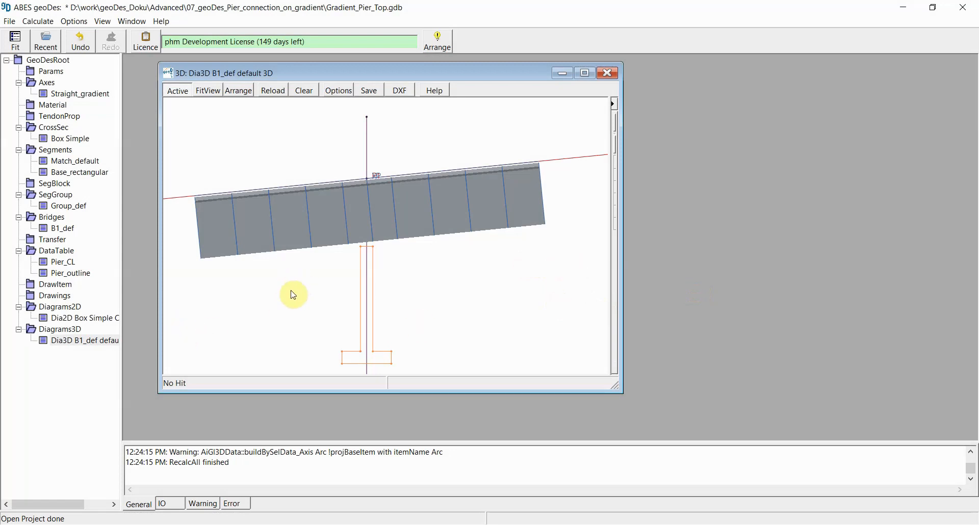
Open the Box Simple cross-section diagram and definition, and examine the connection point X_bot in the points table.
click(72, 346)
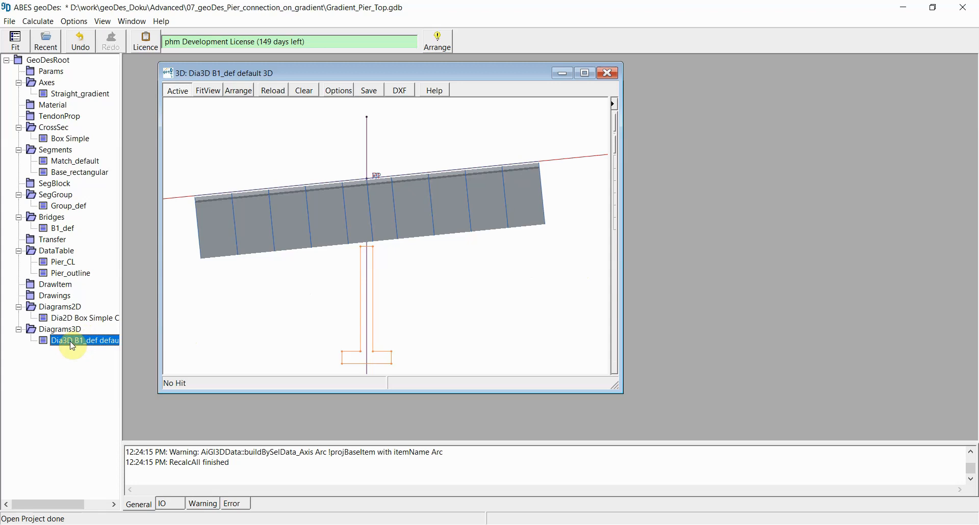
double_click(72, 319)
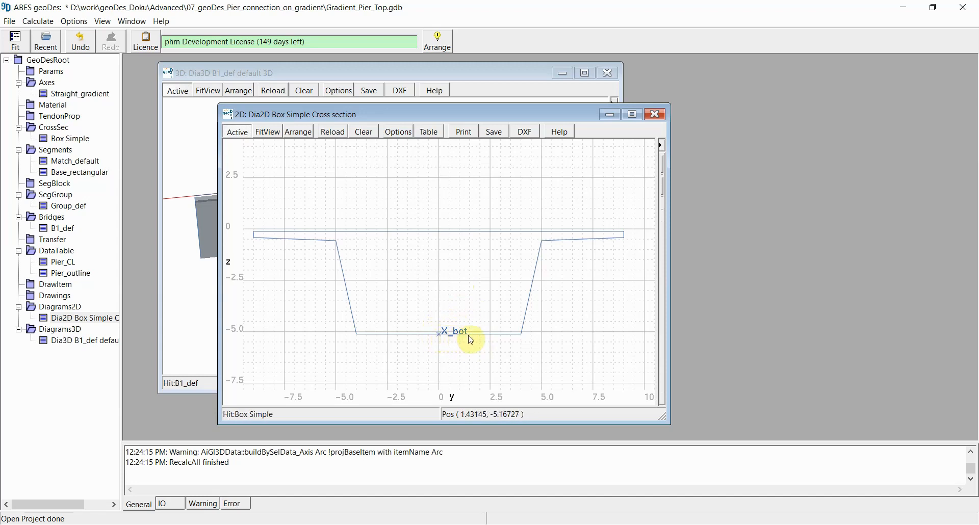
double_click(65, 139)
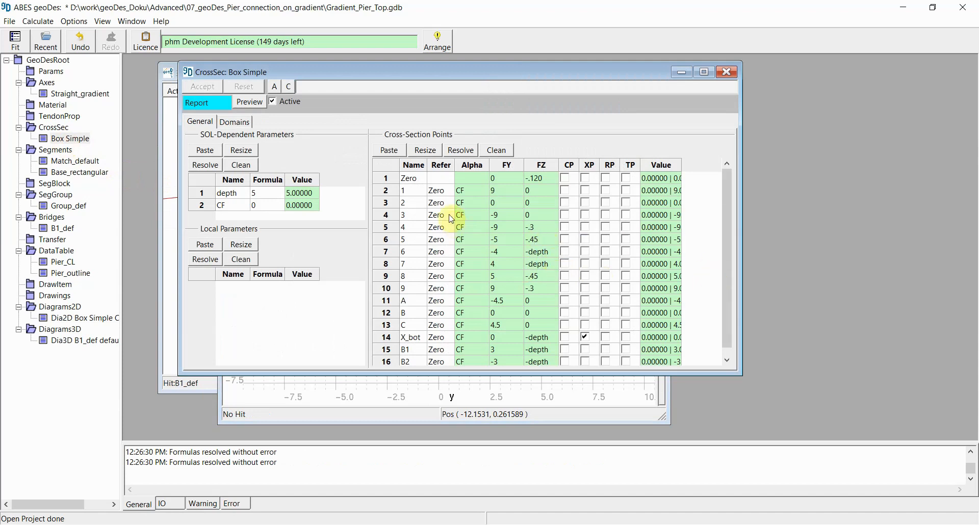
scroll(525, 296, down, 1)
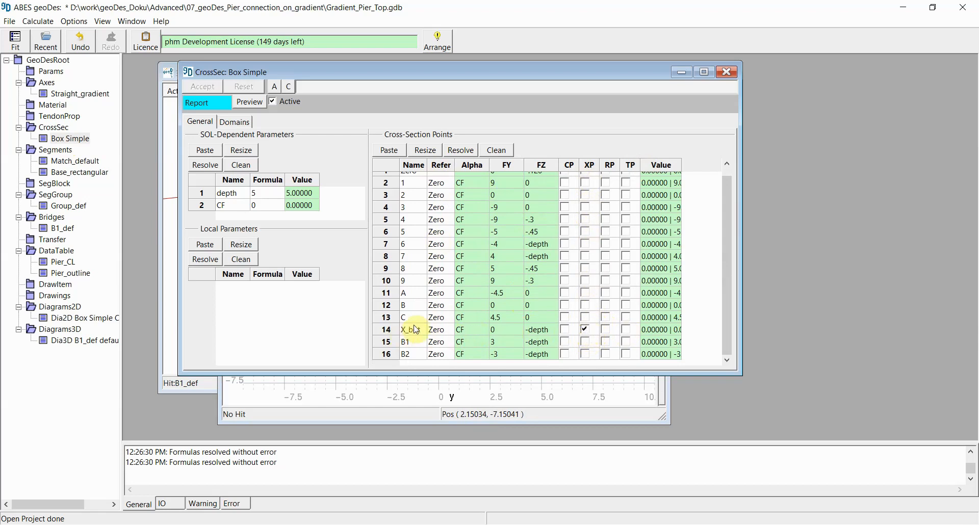
click(387, 330)
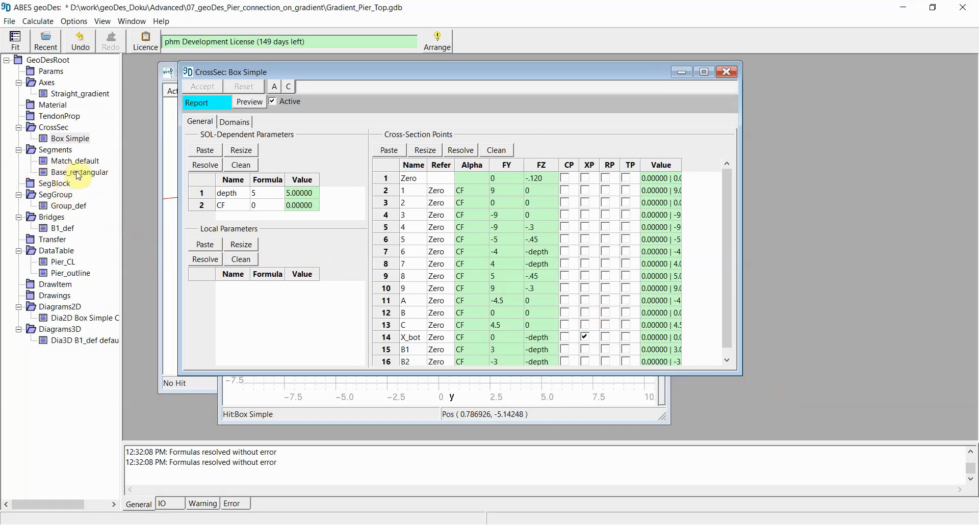
Open the Base_rectangular segment, close the other open windows, and examine the connection points of its first Box Simple sub-segment.
double_click(78, 174)
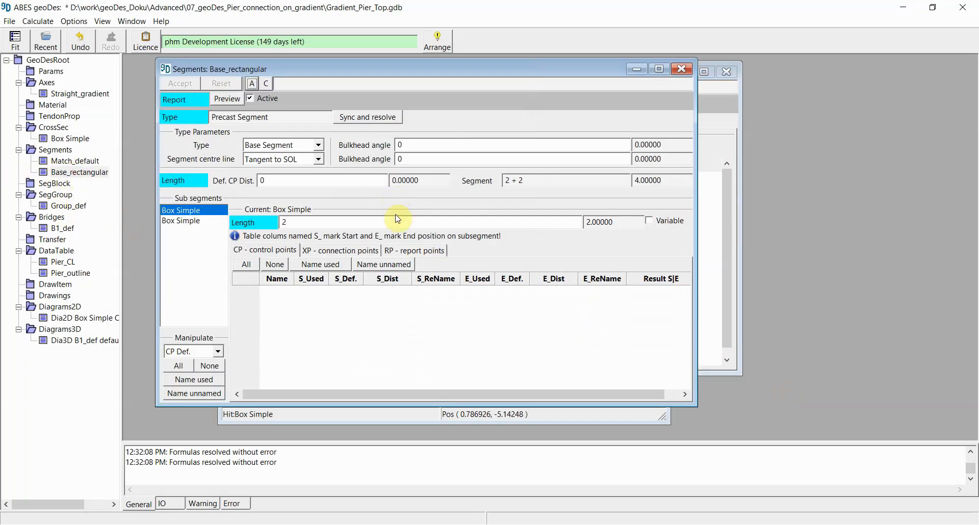
click(726, 72)
drag(597, 66, 564, 69)
click(655, 114)
click(607, 72)
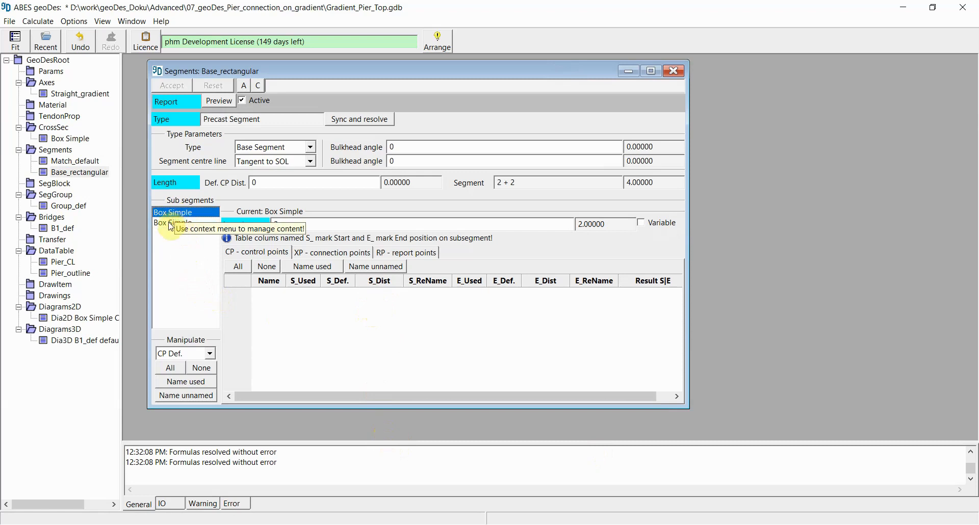
double_click(280, 225)
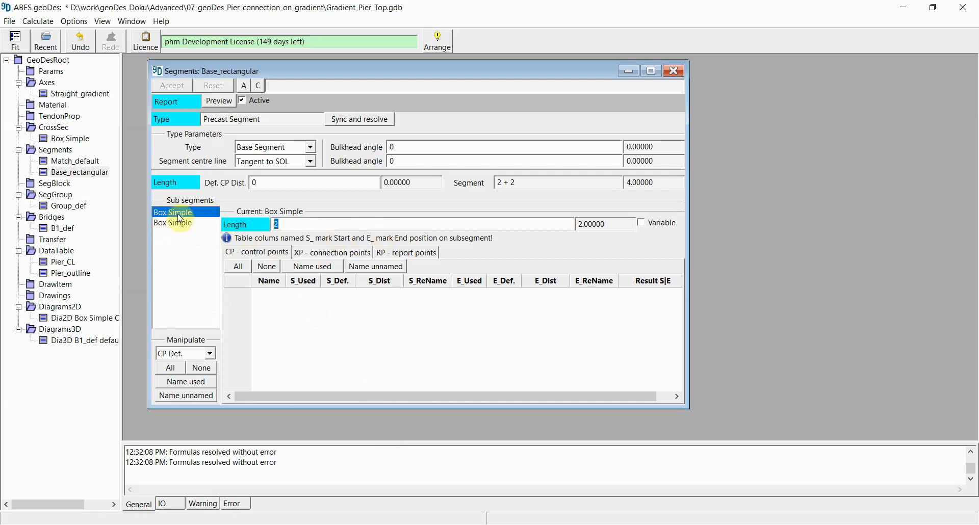
click(345, 255)
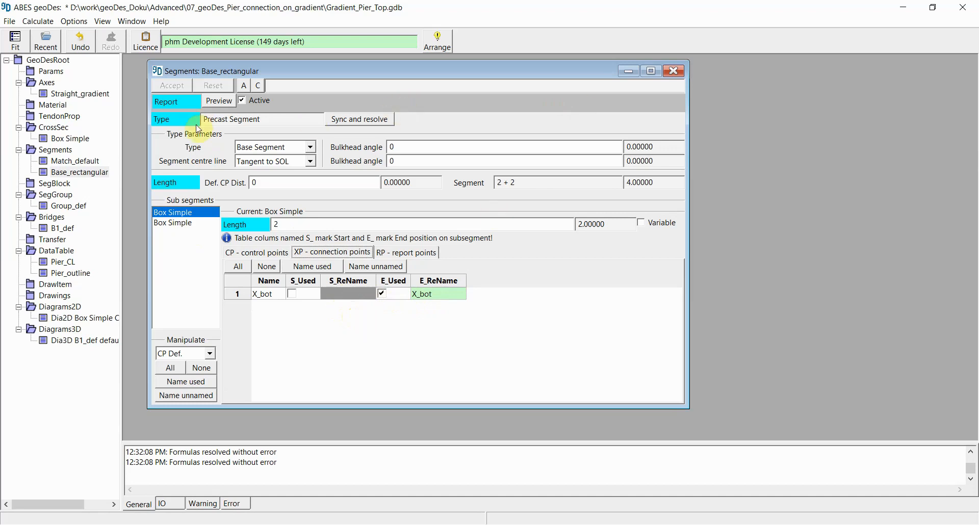
Open segment group Group_def, examine the available connection points for Base_rectangular without changing the selection, and close the group and segment windows.
double_click(70, 208)
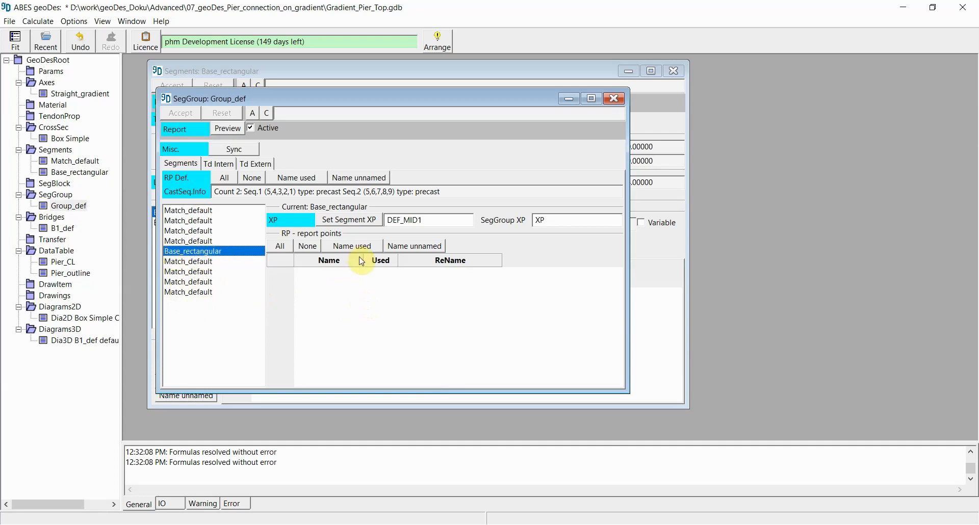
drag(437, 219, 378, 220)
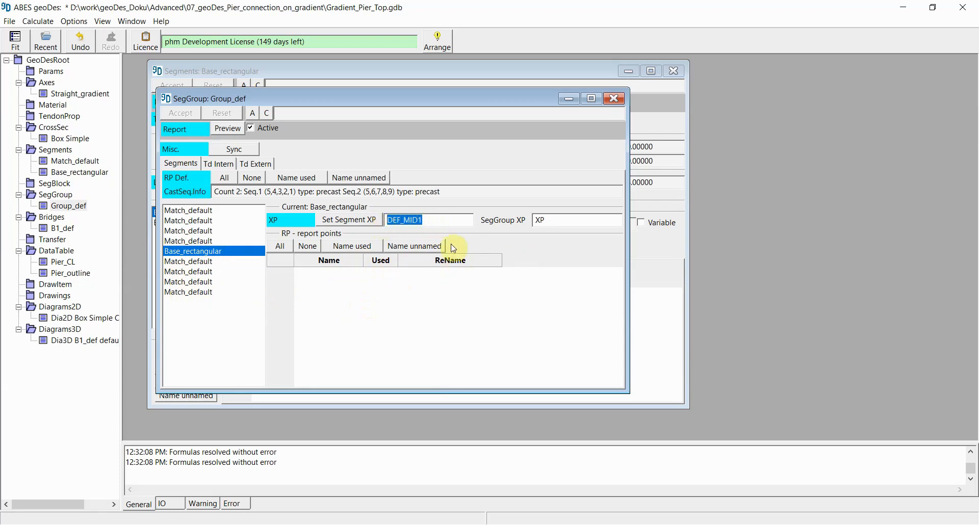
click(360, 222)
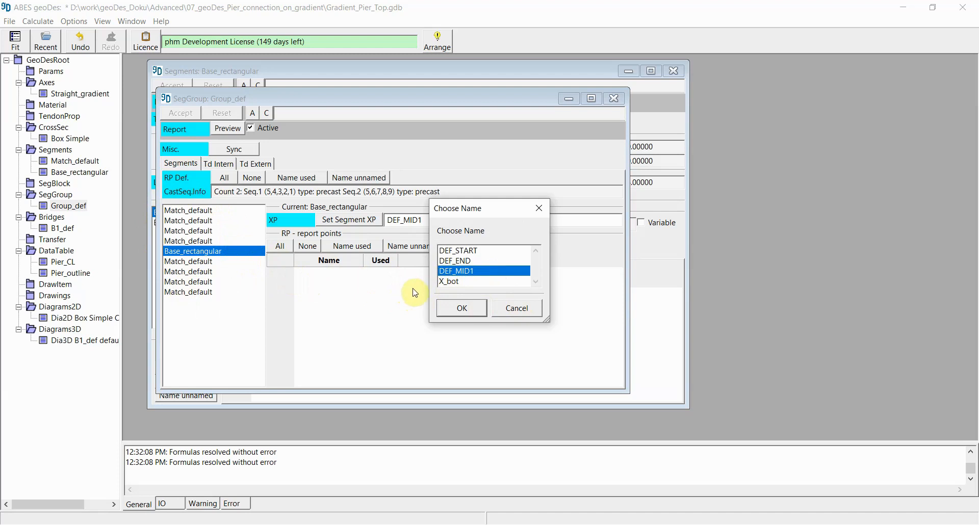
click(463, 251)
click(460, 261)
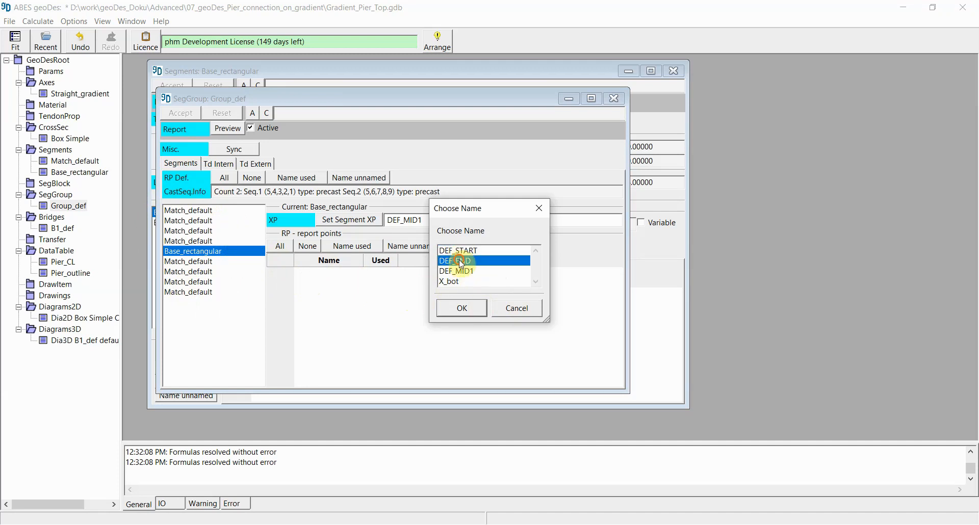
click(459, 271)
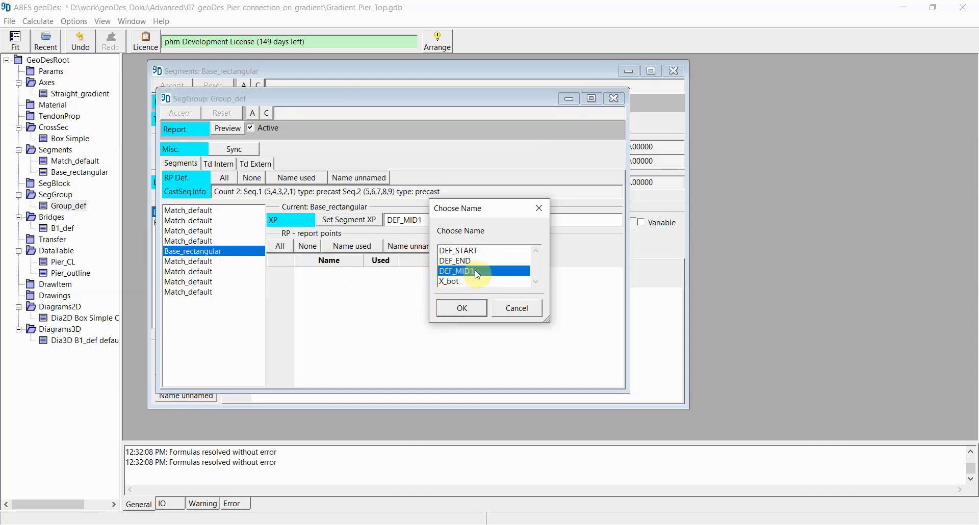
click(514, 312)
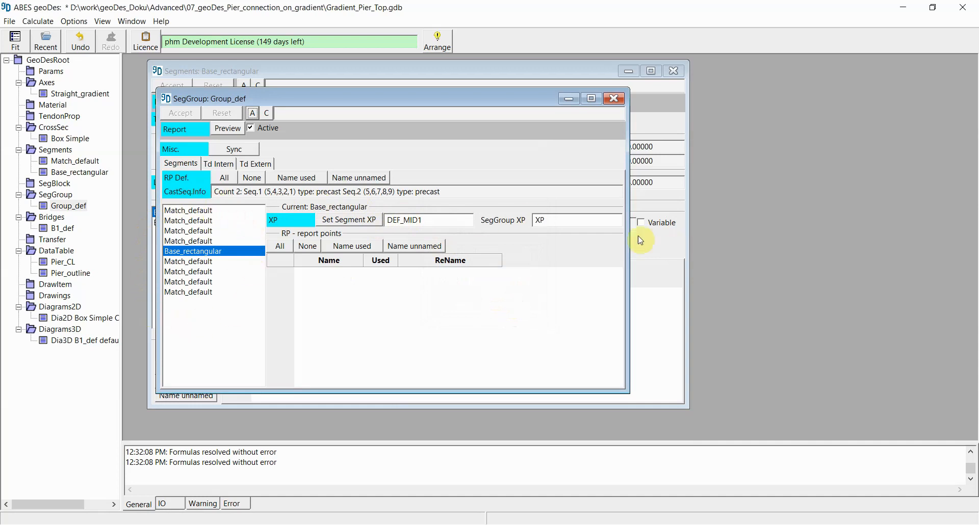
click(539, 220)
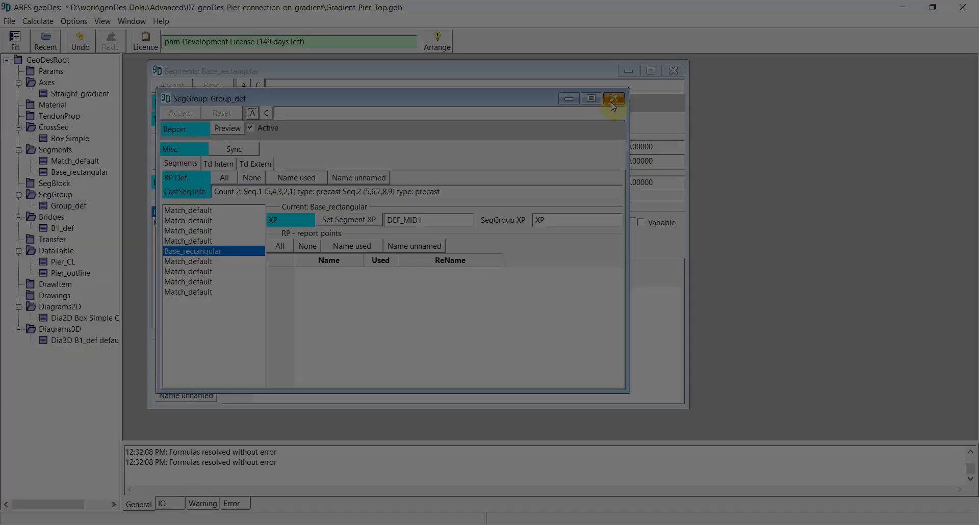
click(614, 99)
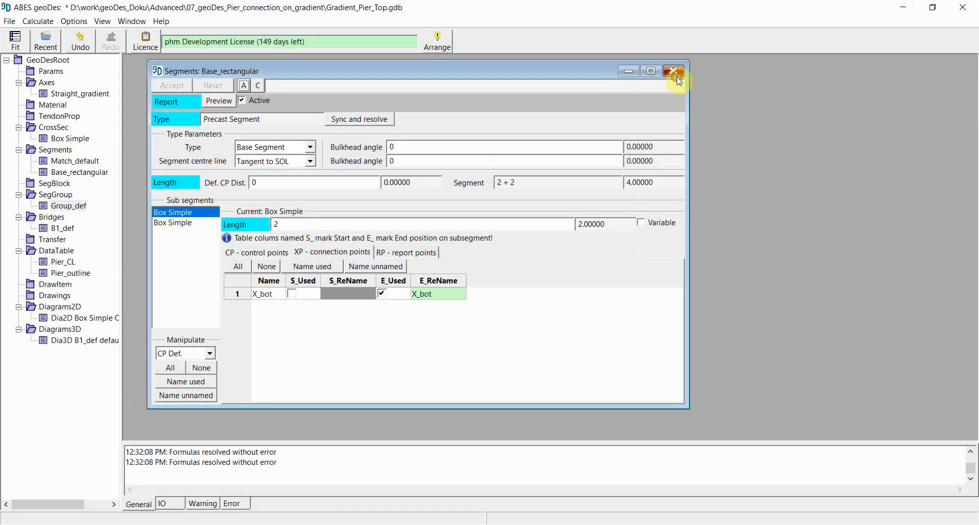
click(678, 77)
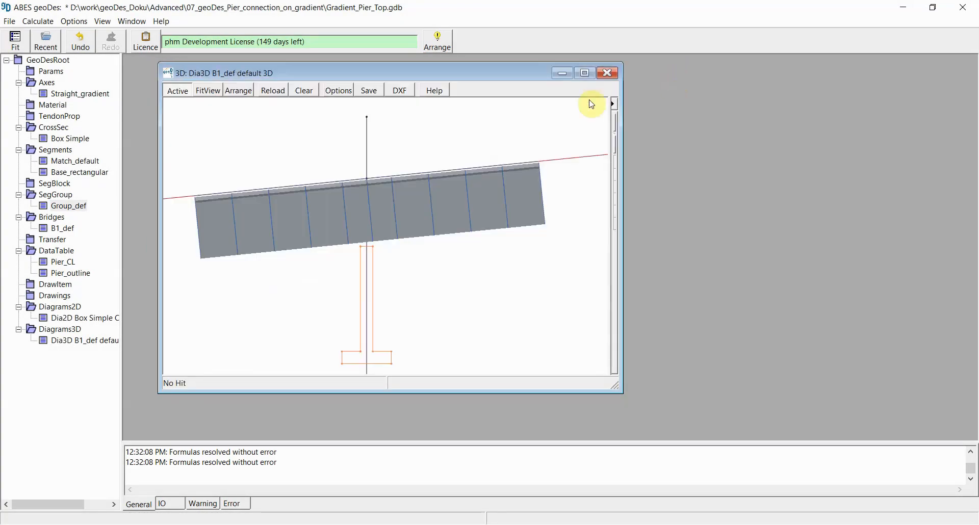
Open the B1_def bridge definition to review the connection point of group G1 on the axis, and close it.
double_click(60, 230)
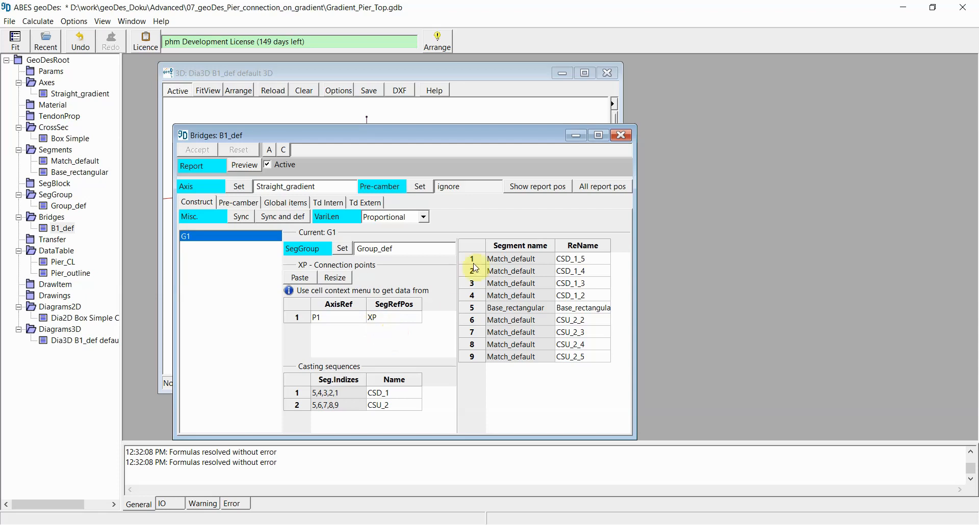
click(621, 135)
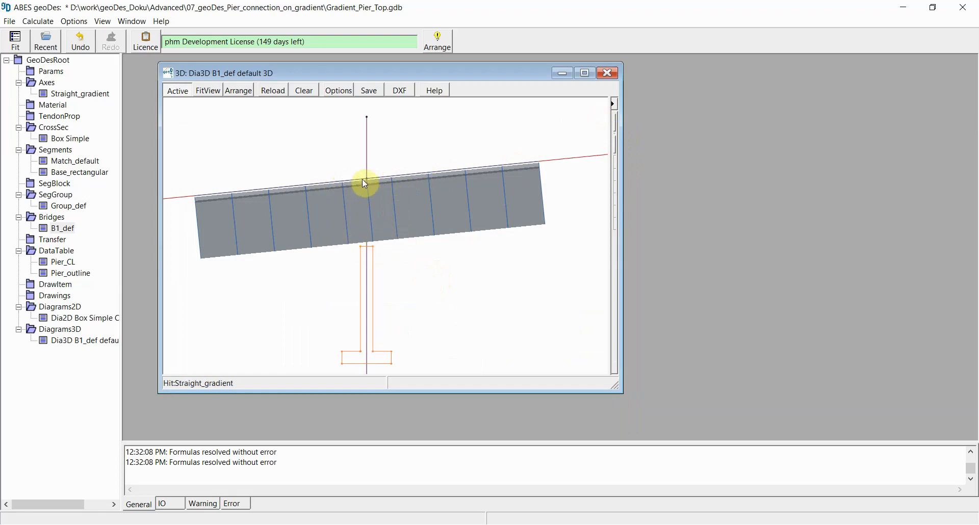
Examine in the 3D view how the girder segments meet the pier centre line at the axis and at the pier top.
scroll(362, 180, up, 5)
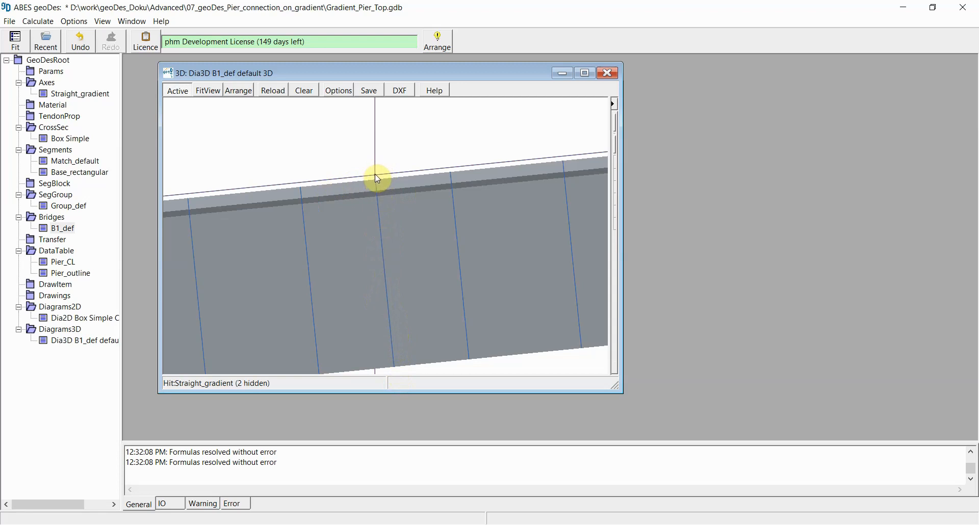
scroll(377, 179, down, 5)
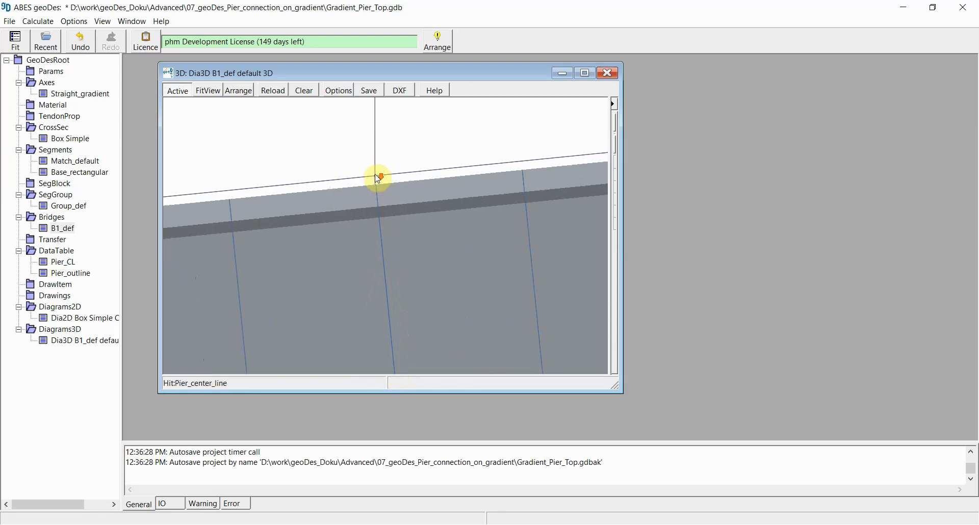
scroll(378, 178, down, 2)
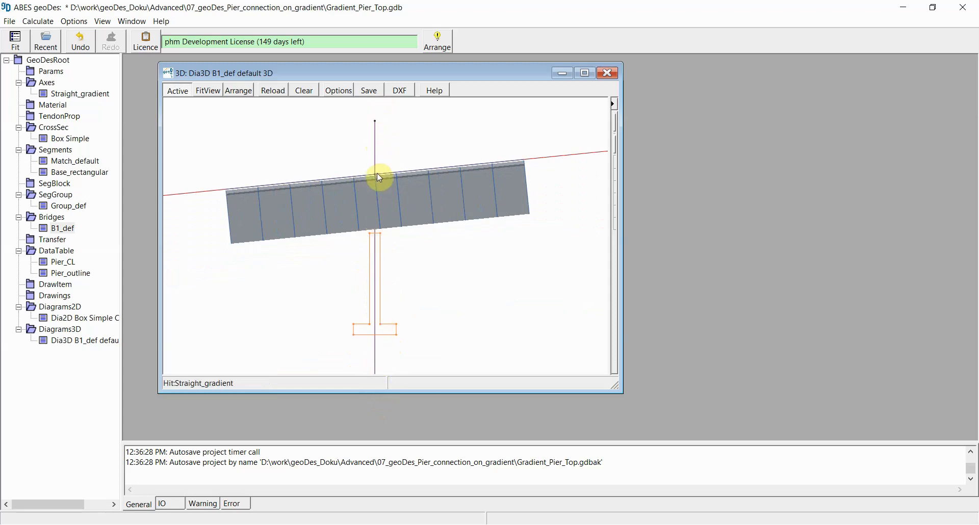
scroll(378, 176, up, 3)
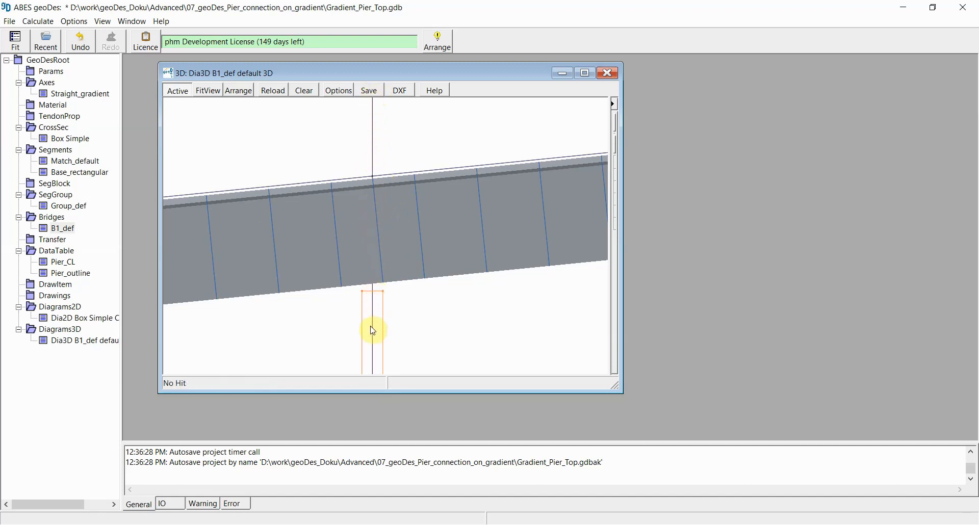
scroll(378, 340, down, 4)
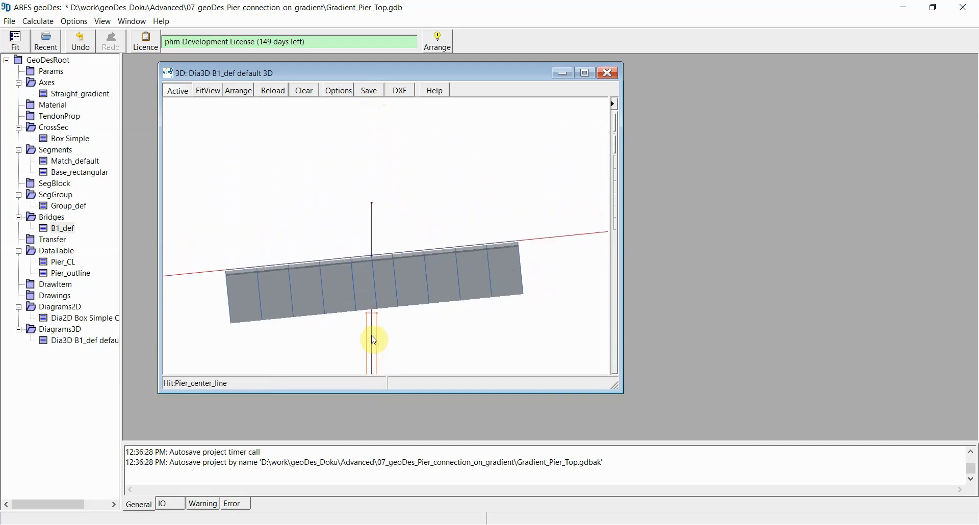
middle_drag(379, 344, 379, 267)
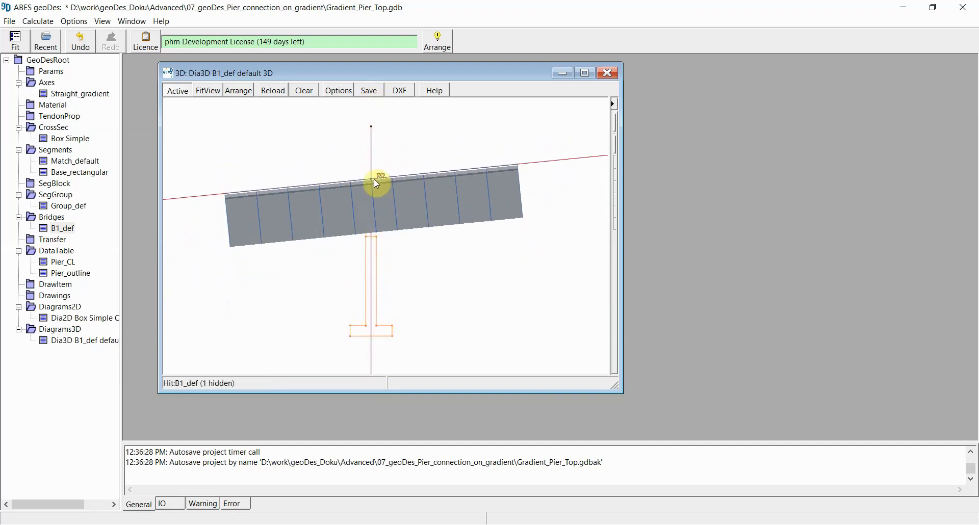
scroll(371, 177, up, 3)
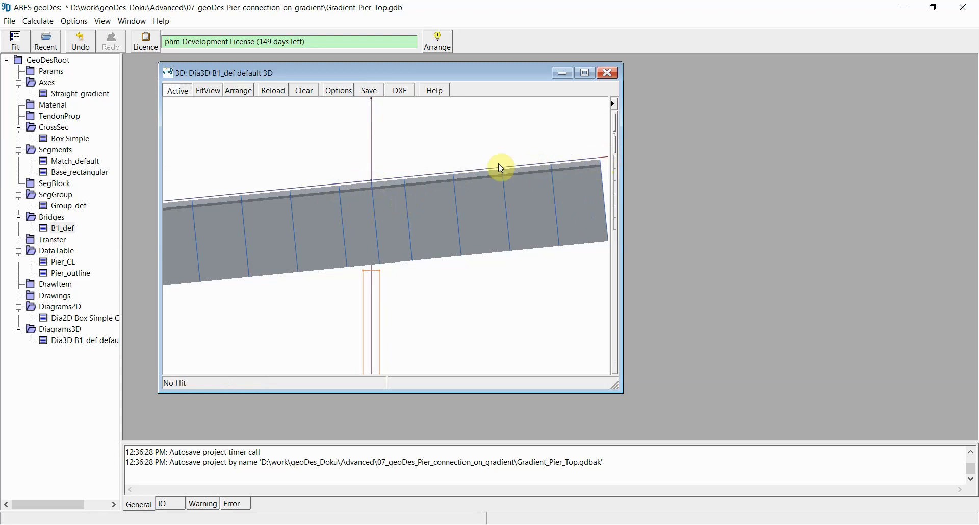
scroll(381, 197, down, 3)
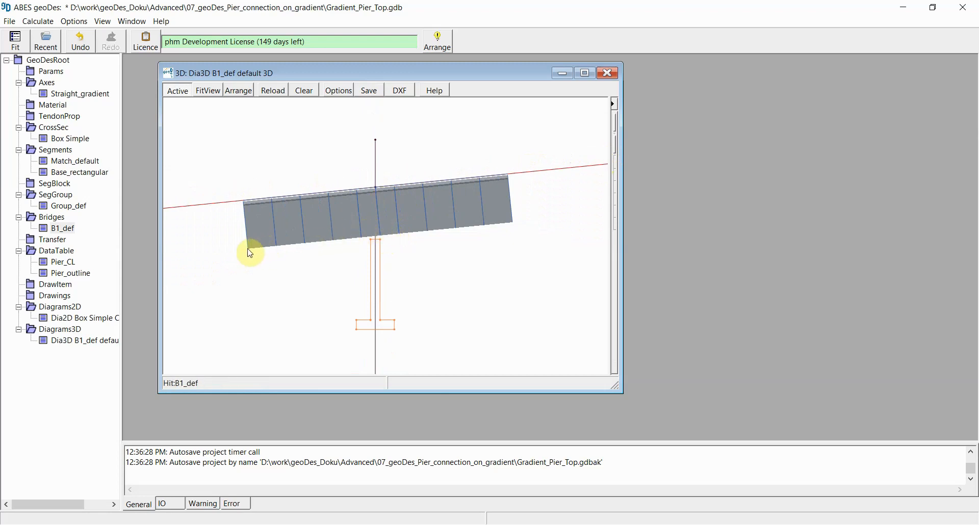
scroll(384, 214, up, 3)
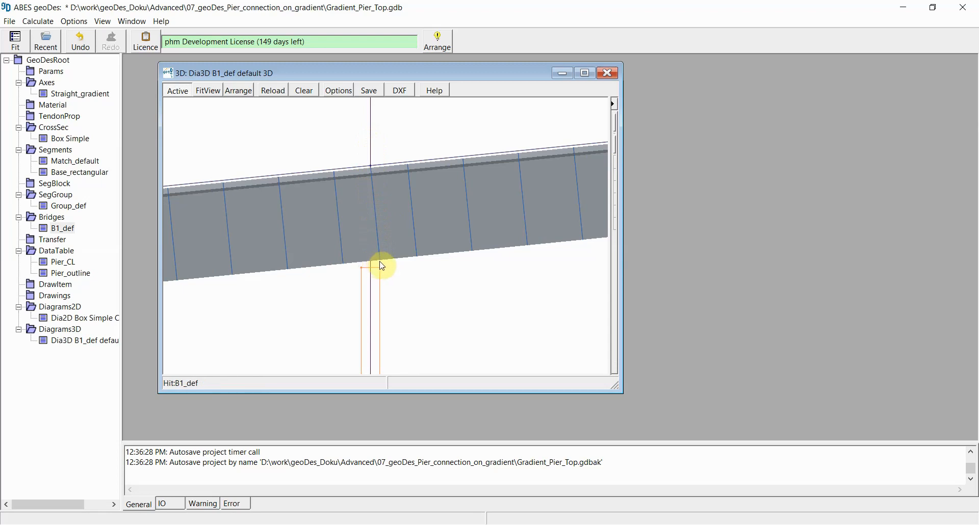
middle_drag(368, 264, 368, 270)
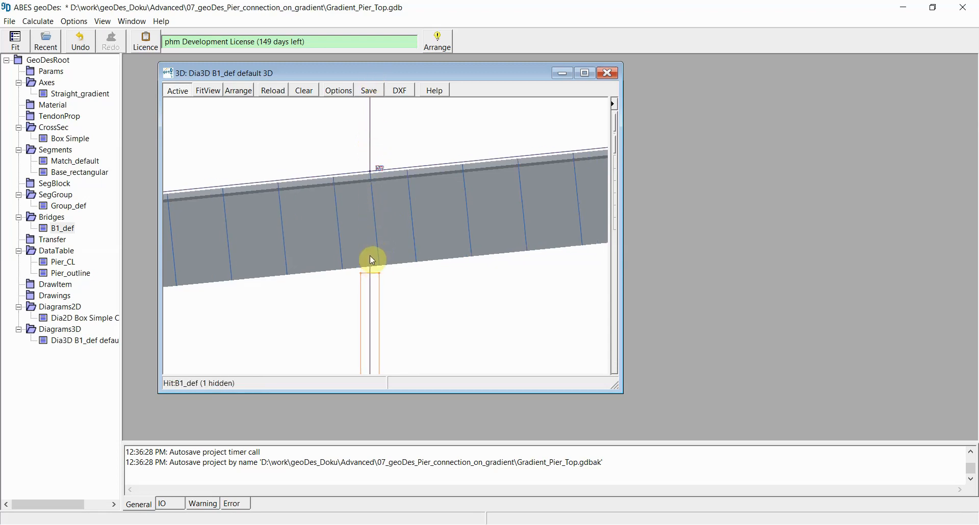
right_click(438, 299)
click(488, 410)
Set the segment connection point of Base_rectangular in Group_def to X_bot, accept the change and close the group.
double_click(63, 207)
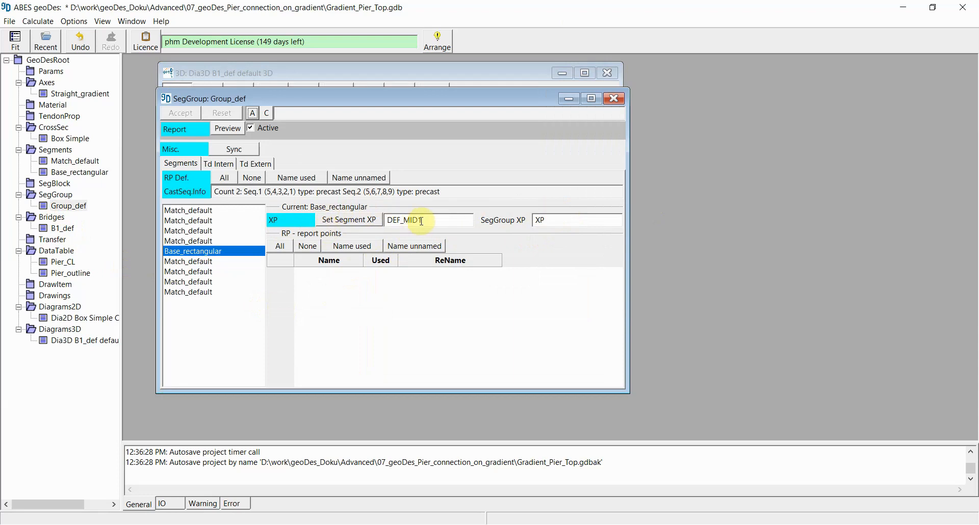
click(342, 224)
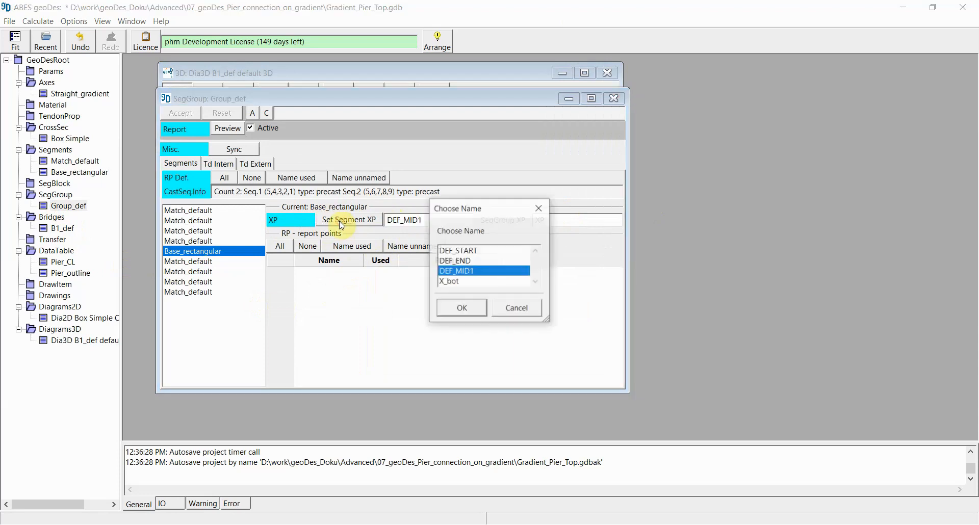
click(450, 281)
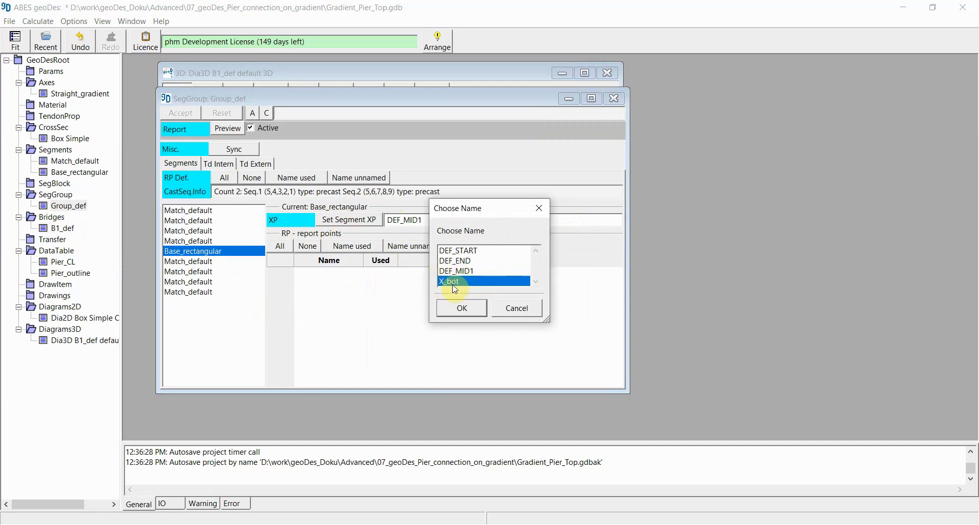
click(472, 309)
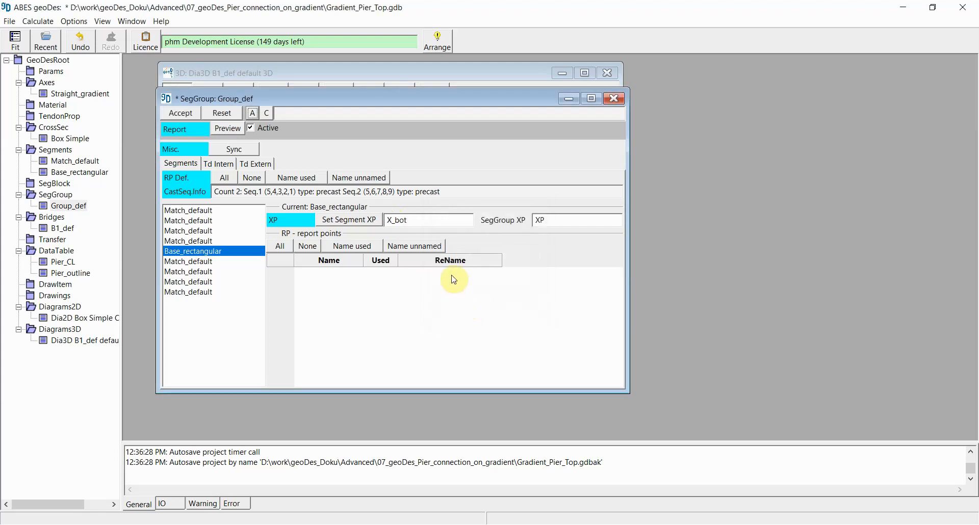
double_click(409, 226)
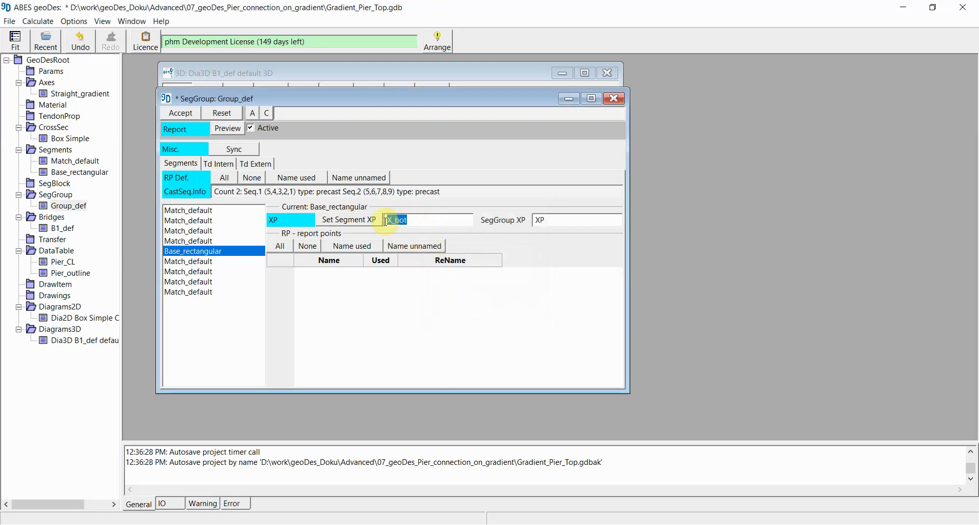
double_click(548, 219)
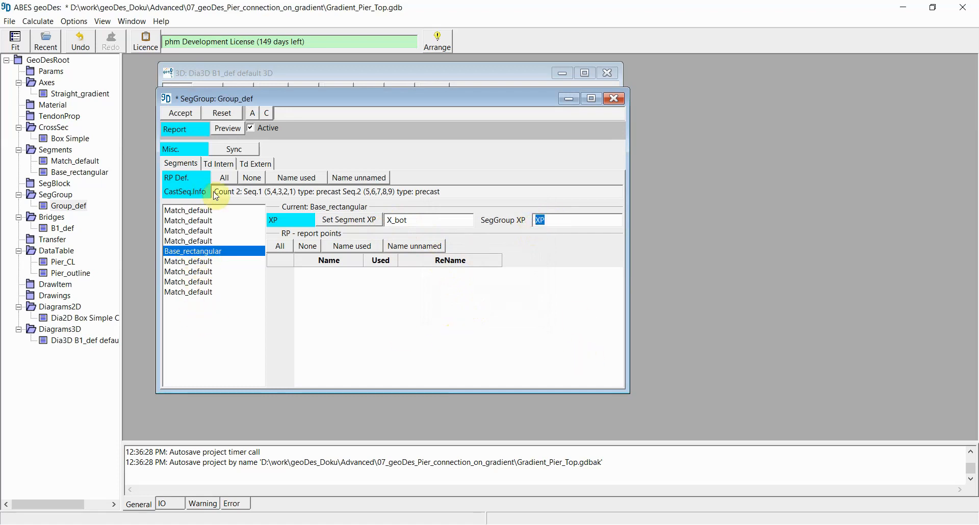
click(181, 113)
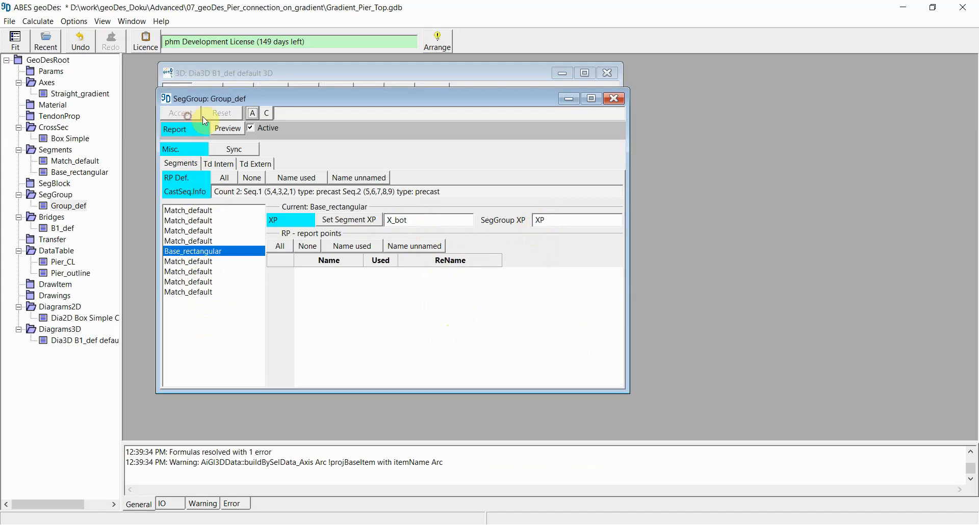
click(614, 100)
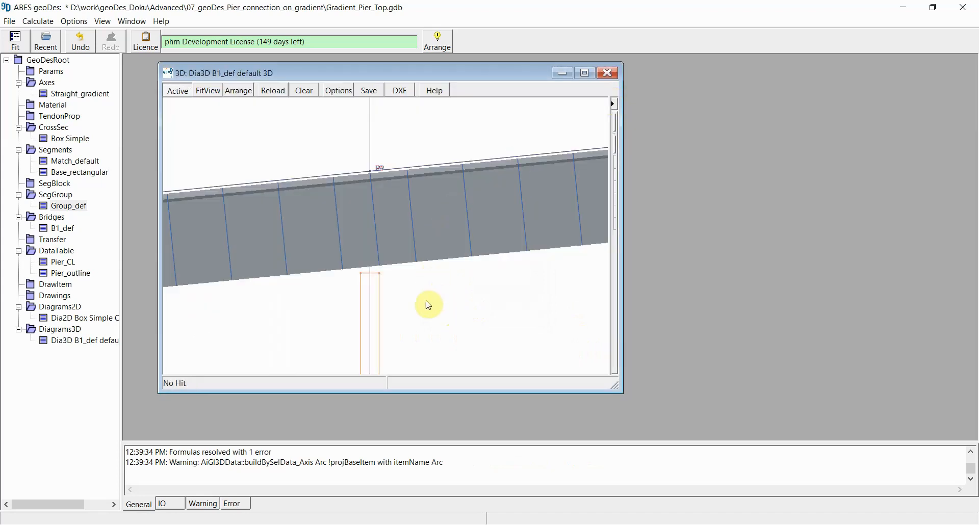